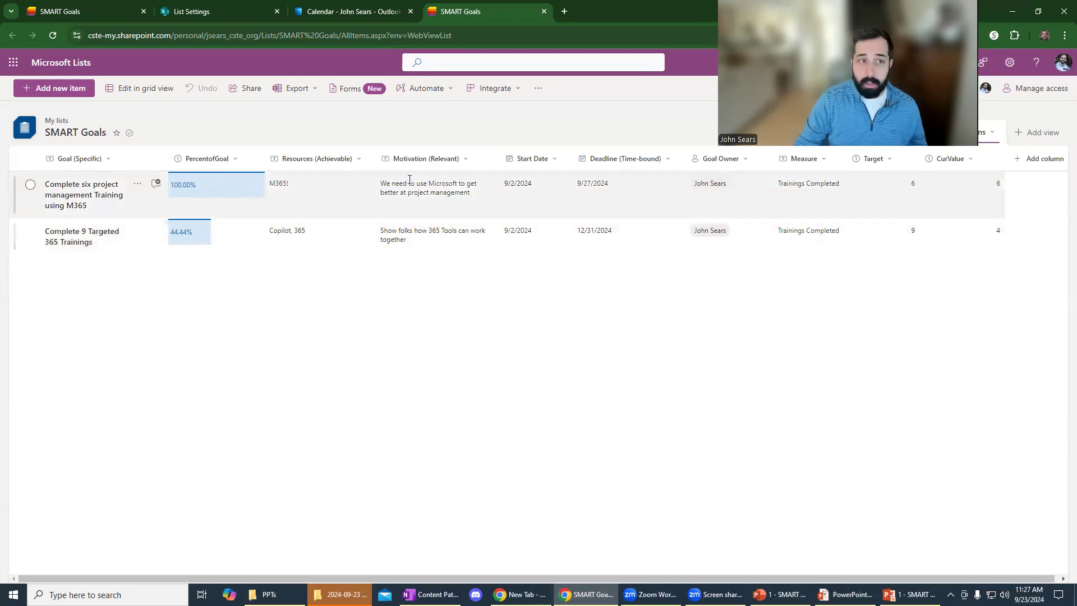
Step: Review the options for creating a new list from the Lists home page, and reopen the SMART Goals list
{"action": "left_click", "coordinate": [85, 65]}
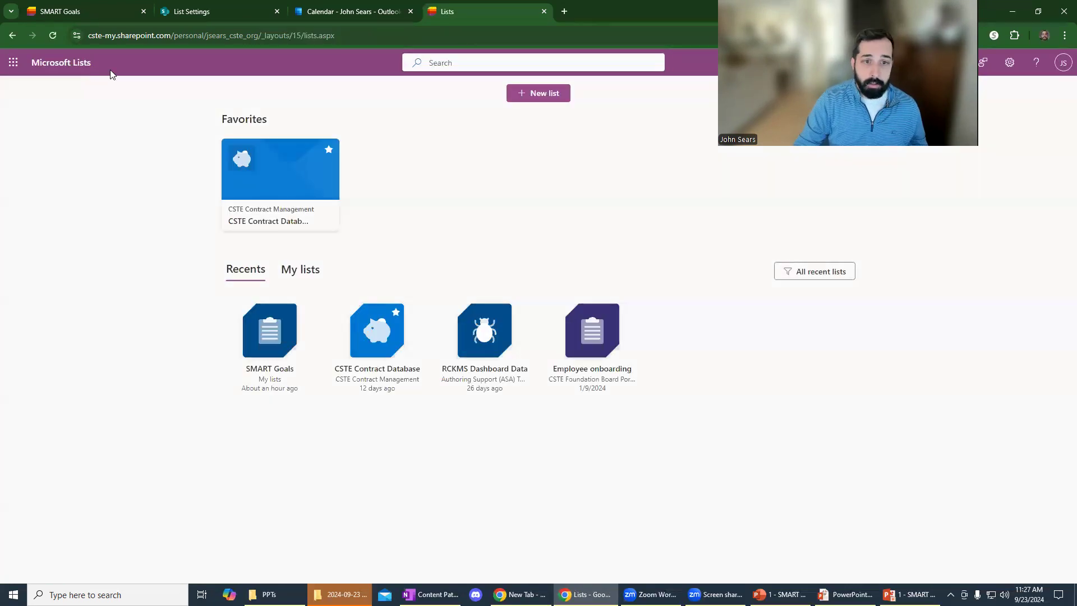
{"action": "left_click", "coordinate": [559, 93]}
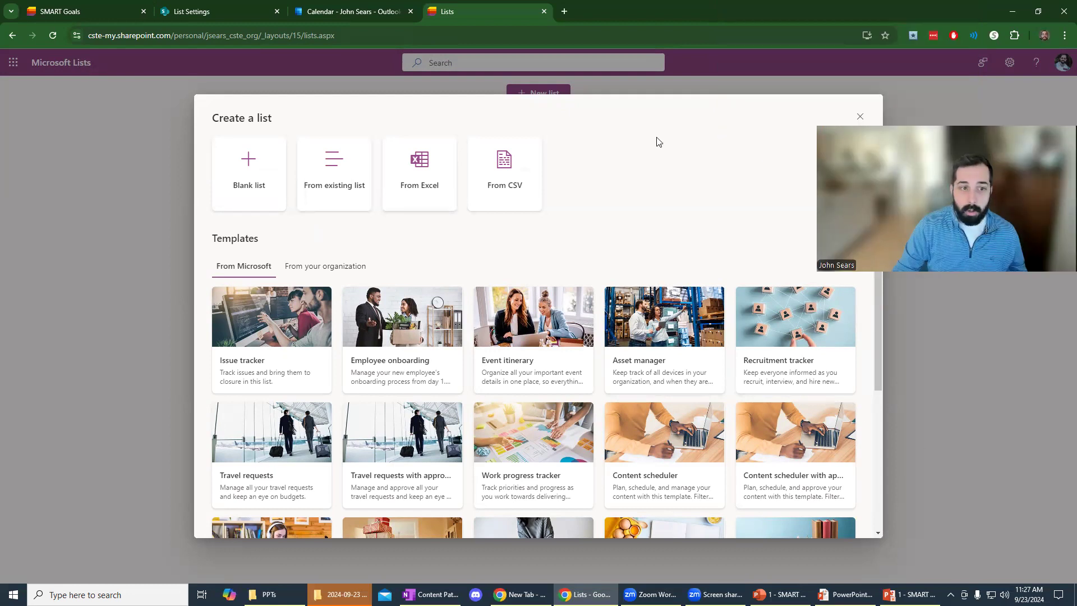
{"action": "key", "text": "Escape"}
{"action": "left_click", "coordinate": [269, 347]}
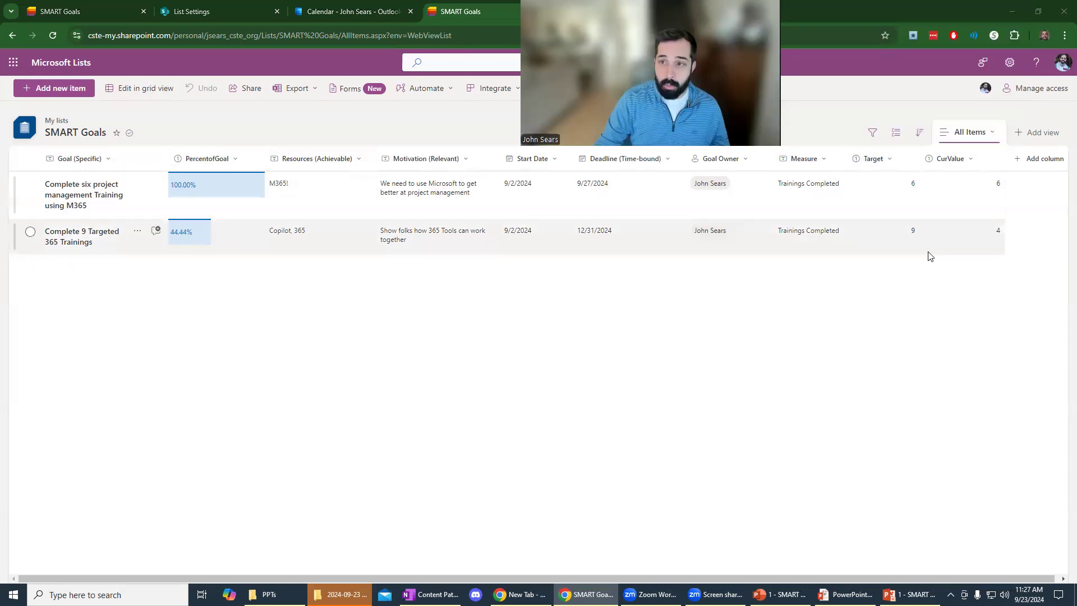
Step: Start adding a column to the SMART Goals list, review the available types, and open the full set of column types
{"action": "left_click", "coordinate": [1018, 164]}
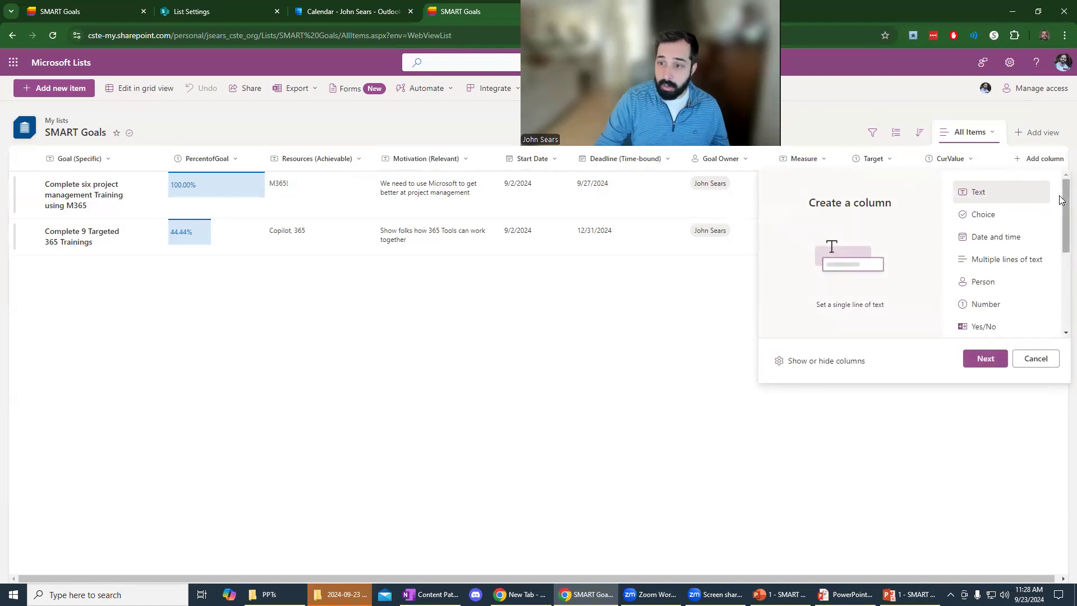
{"action": "scroll", "coordinate": [1060, 200], "scroll_direction": "down", "scroll_amount": 2}
{"action": "scroll", "coordinate": [1057, 202], "scroll_direction": "up", "scroll_amount": 2}
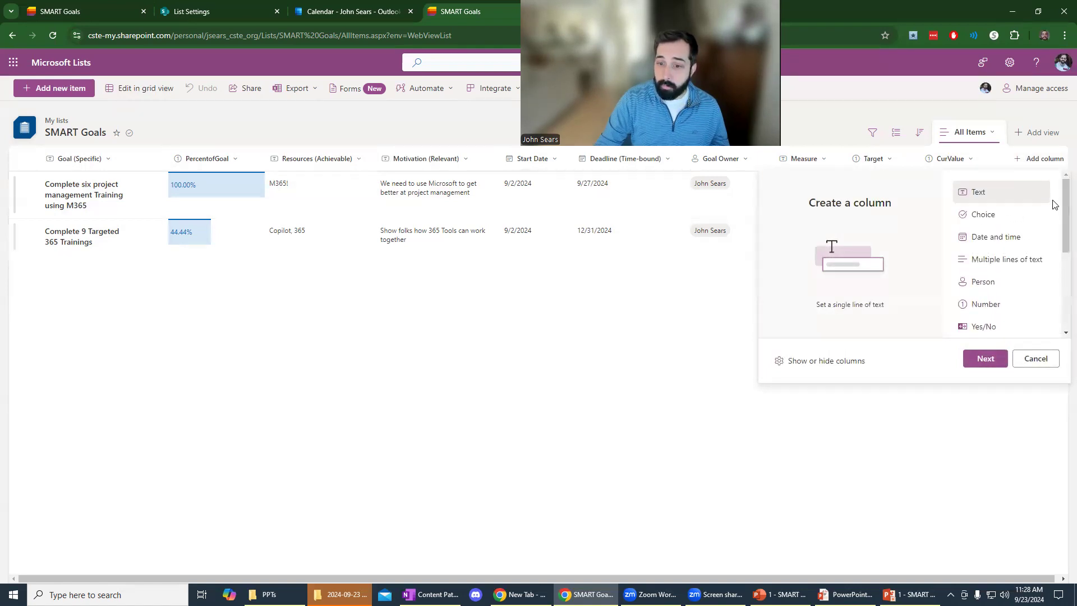
{"action": "scroll", "coordinate": [1060, 257], "scroll_direction": "down", "scroll_amount": 1}
{"action": "left_click_drag", "start_coordinate": [1061, 258], "coordinate": [1060, 319]}
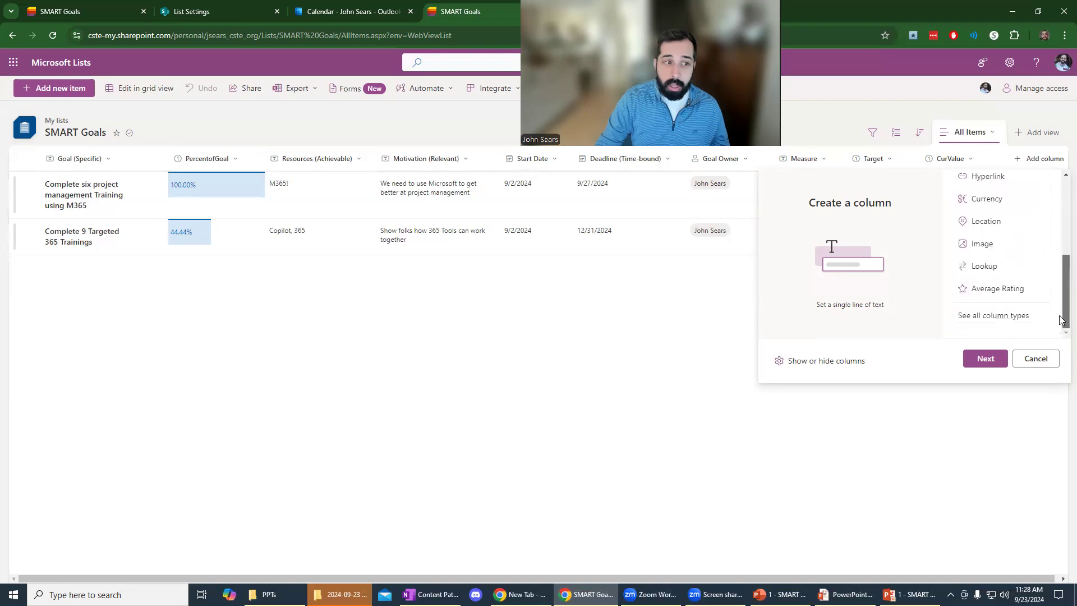
{"action": "scroll", "coordinate": [1059, 319], "scroll_direction": "up", "scroll_amount": 5}
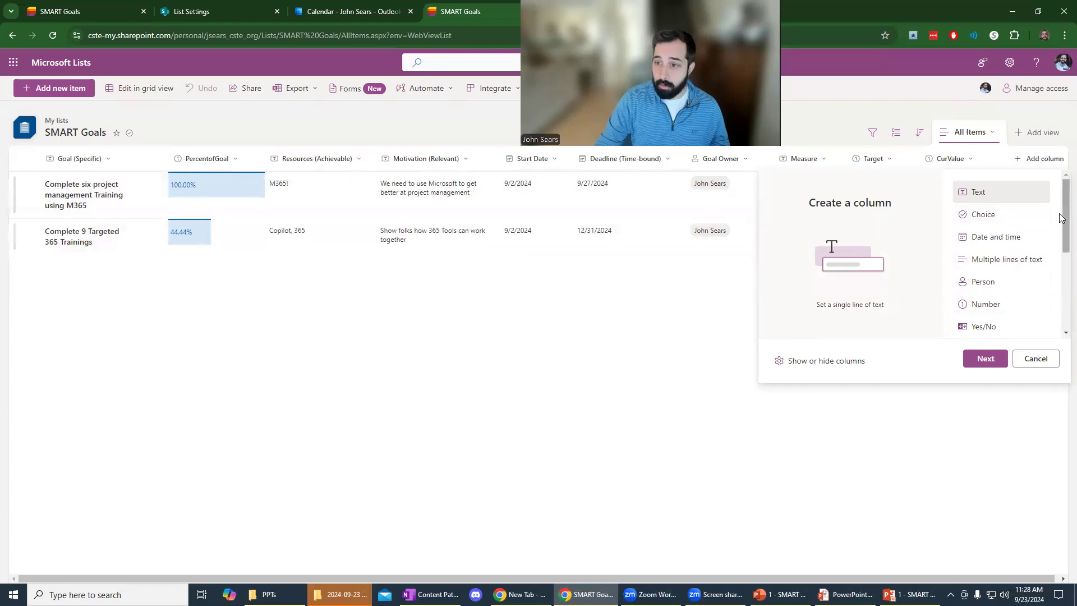
{"action": "scroll", "coordinate": [1061, 217], "scroll_direction": "down", "scroll_amount": 5}
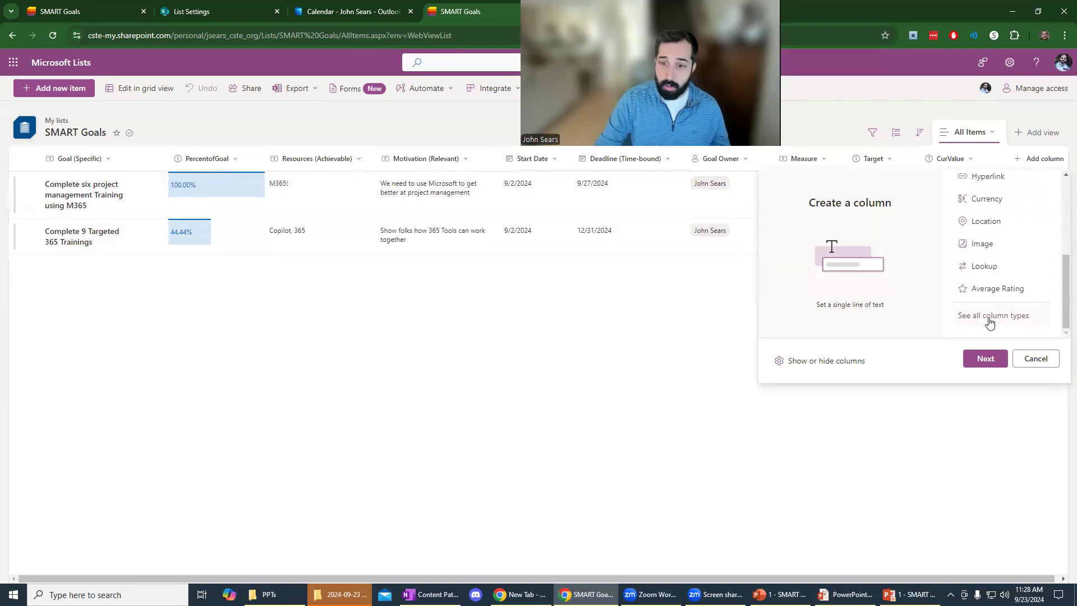
{"action": "left_click", "coordinate": [989, 318]}
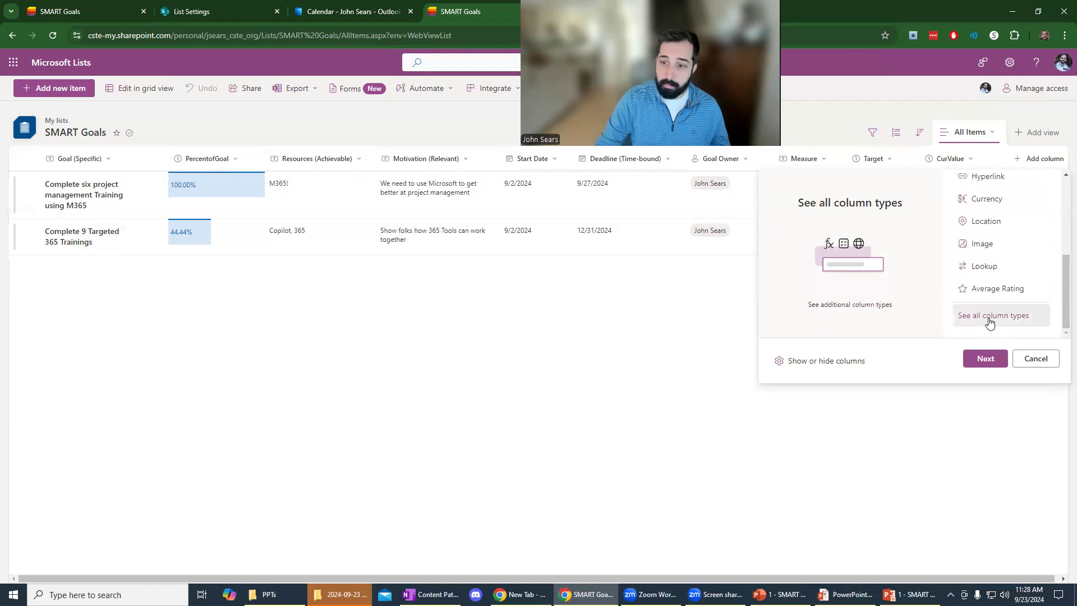
{"action": "left_click", "coordinate": [986, 359]}
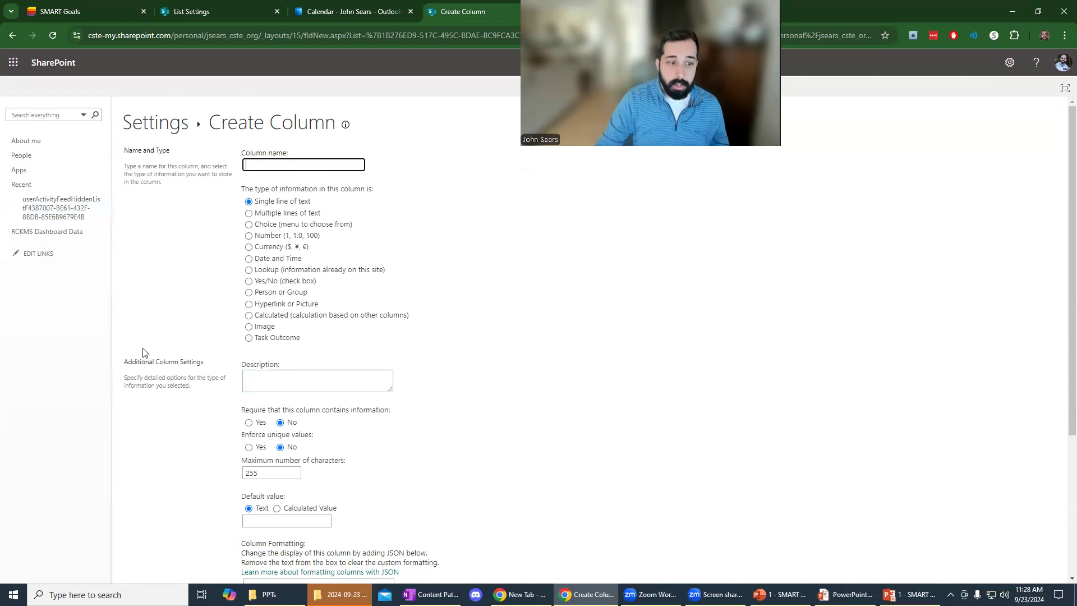
Step: Make the new column a Calculated column with the formula [CurValue]/[Target]
{"action": "left_click", "coordinate": [292, 317]}
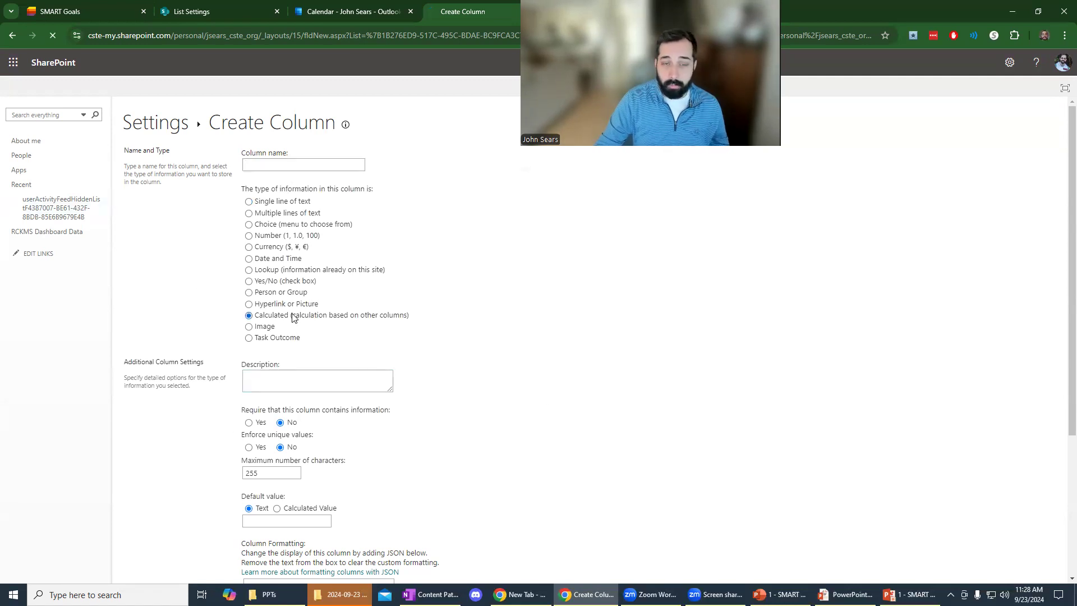
{"action": "scroll", "coordinate": [521, 310], "scroll_direction": "down", "scroll_amount": 3}
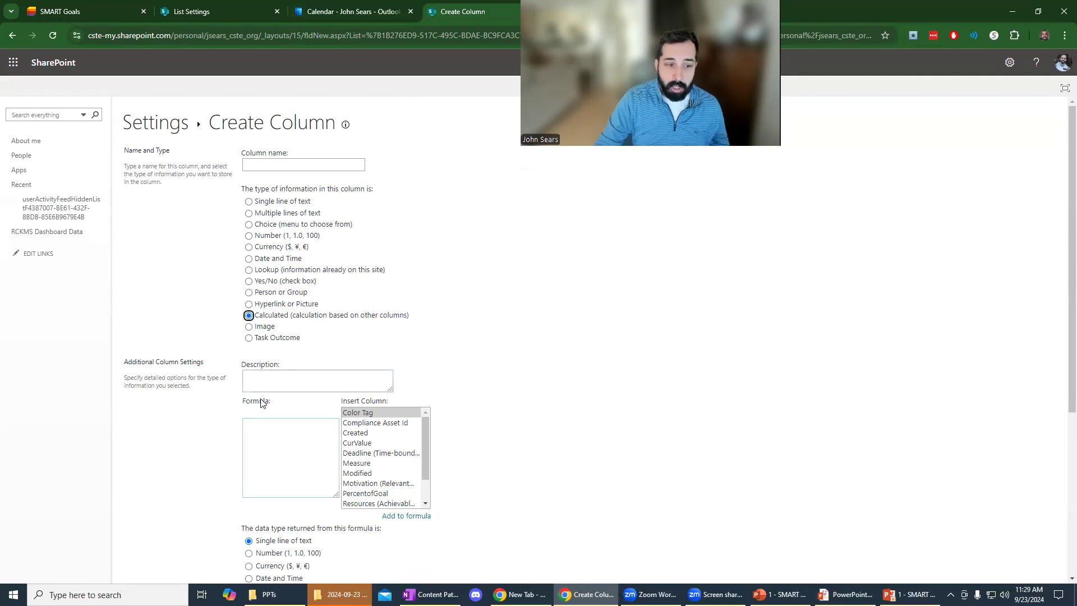
{"action": "left_click", "coordinate": [275, 434]}
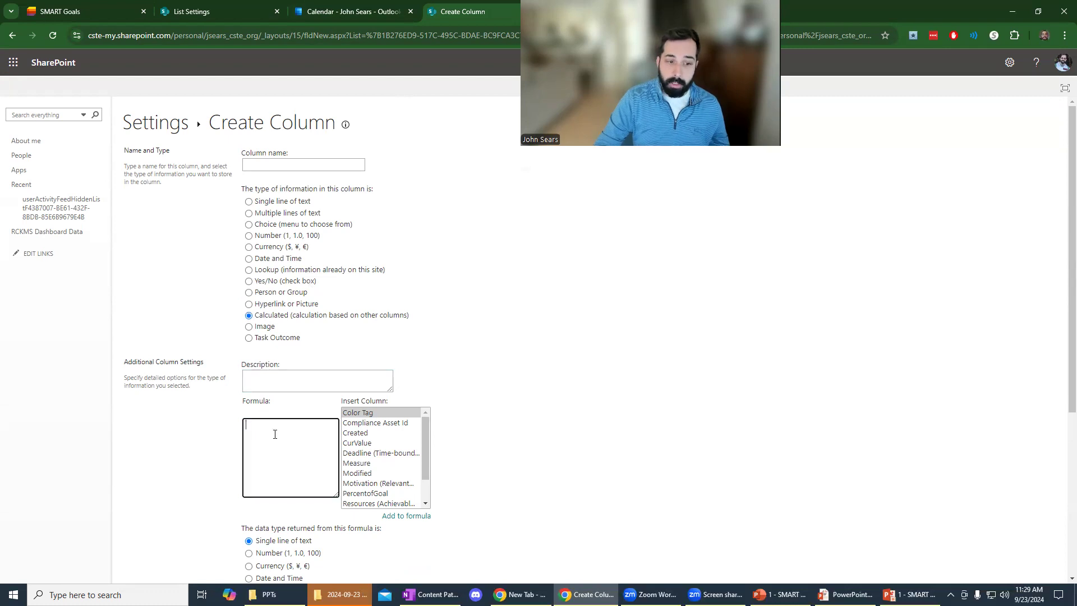
{"action": "left_click", "coordinate": [370, 444]}
{"action": "double_click", "coordinate": [369, 444]}
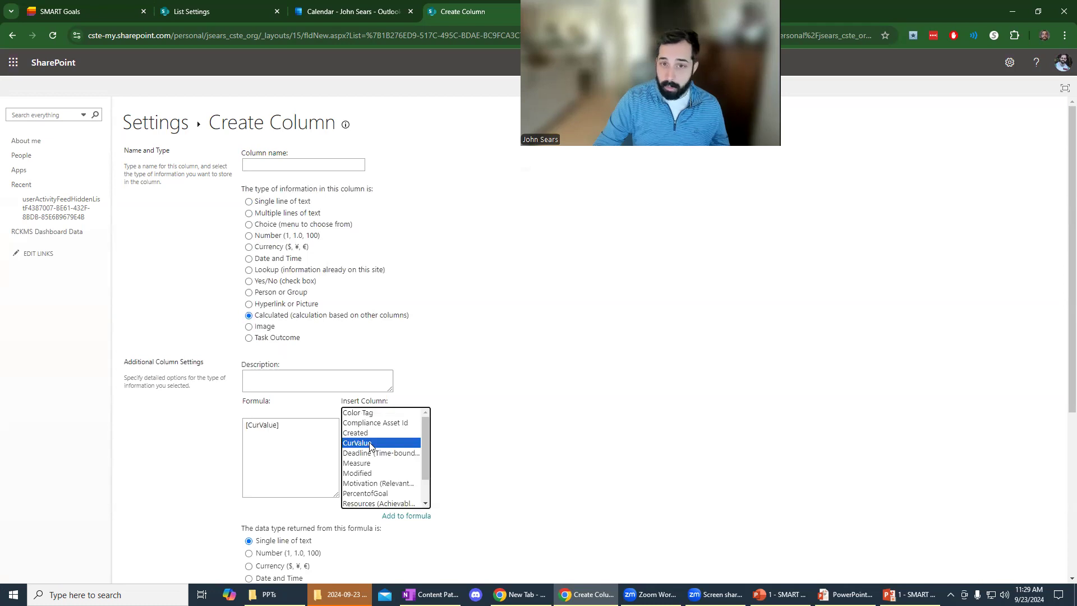
{"action": "left_click", "coordinate": [304, 435]}
{"action": "type", "text": "/"}
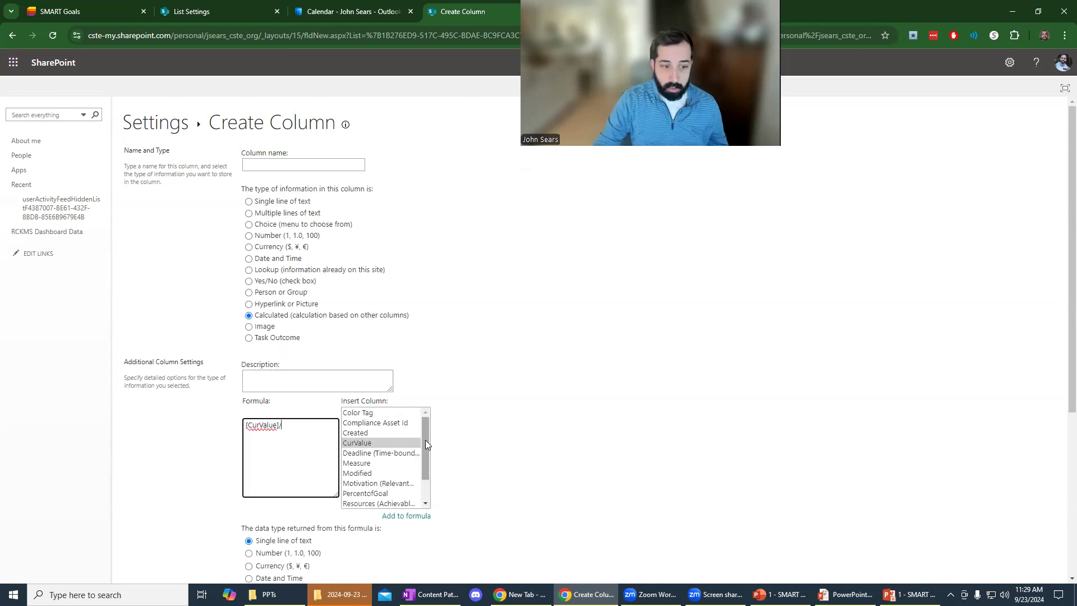
{"action": "scroll", "coordinate": [394, 442], "scroll_direction": "down", "scroll_amount": 1}
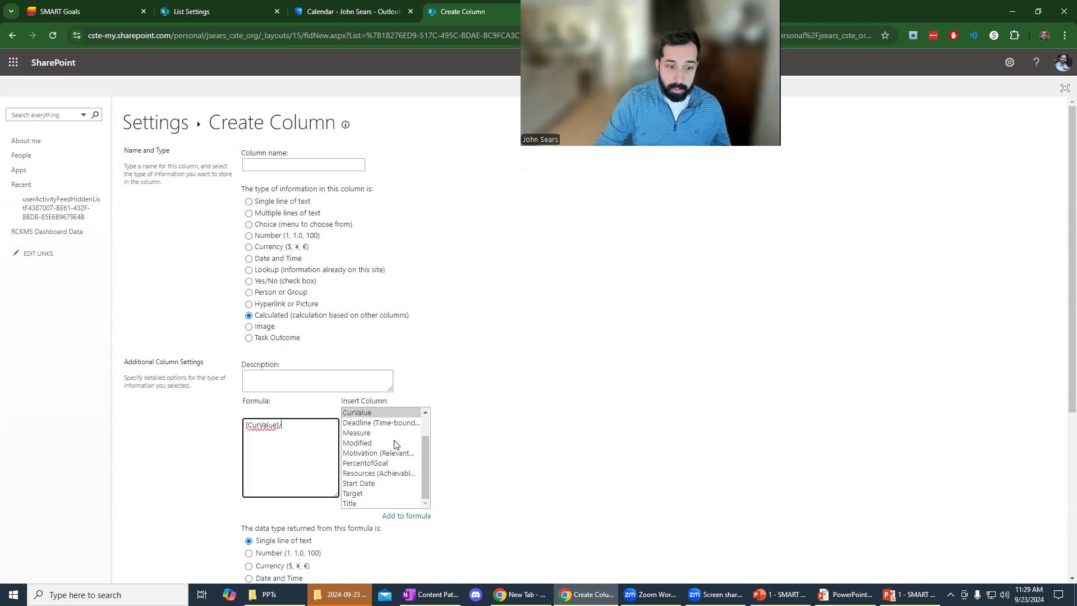
{"action": "double_click", "coordinate": [372, 495]}
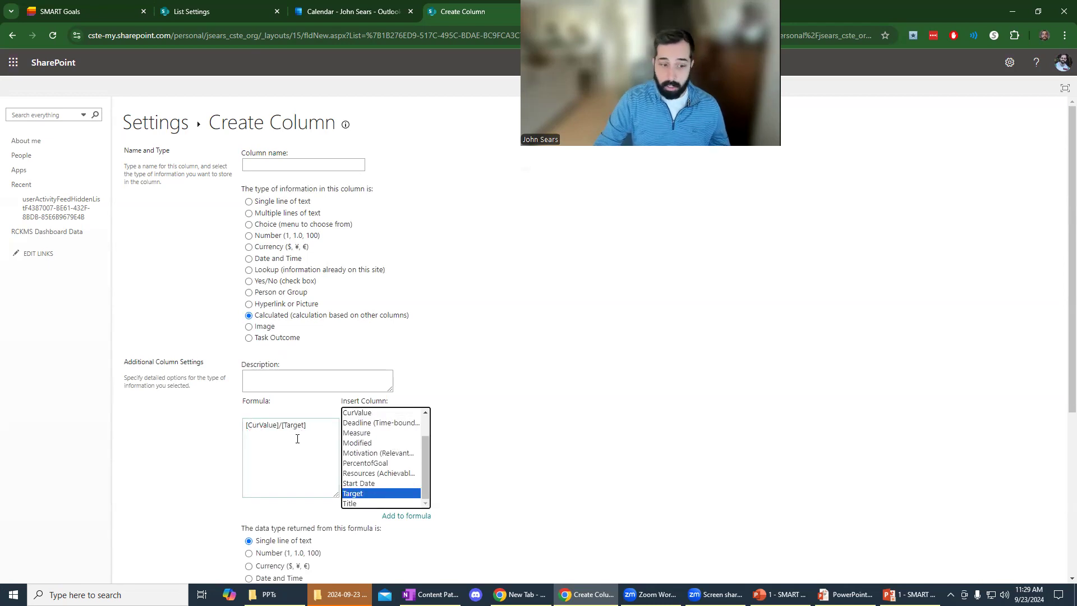
Step: Set the data type returned from the formula to Number and review the choices for the number of decimal places
{"action": "scroll", "coordinate": [298, 438], "scroll_direction": "down", "scroll_amount": 3}
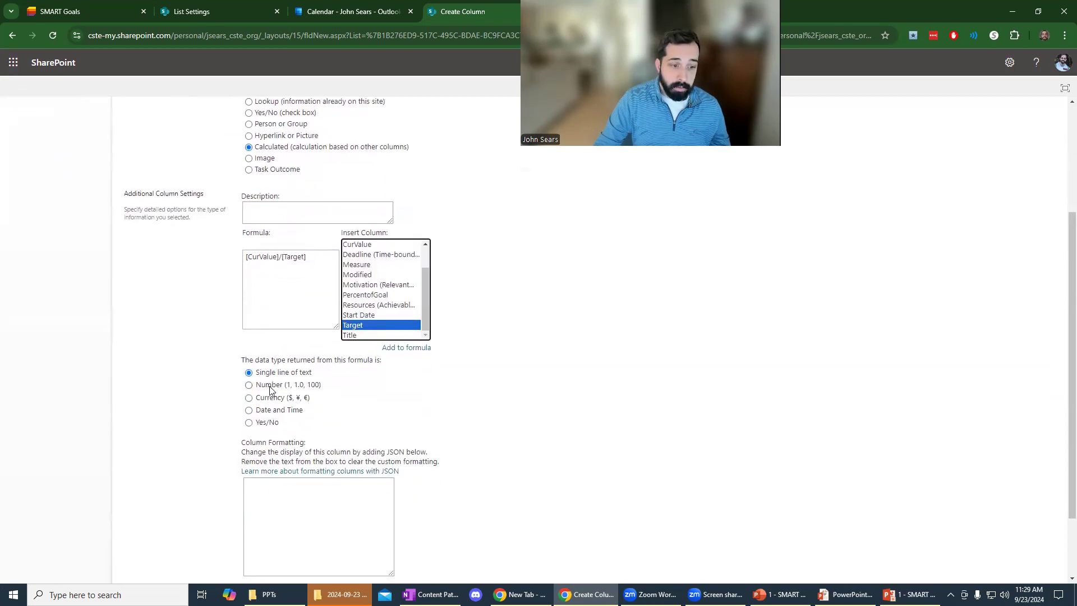
{"action": "scroll", "coordinate": [284, 393], "scroll_direction": "up", "scroll_amount": 1}
{"action": "left_click", "coordinate": [260, 447]}
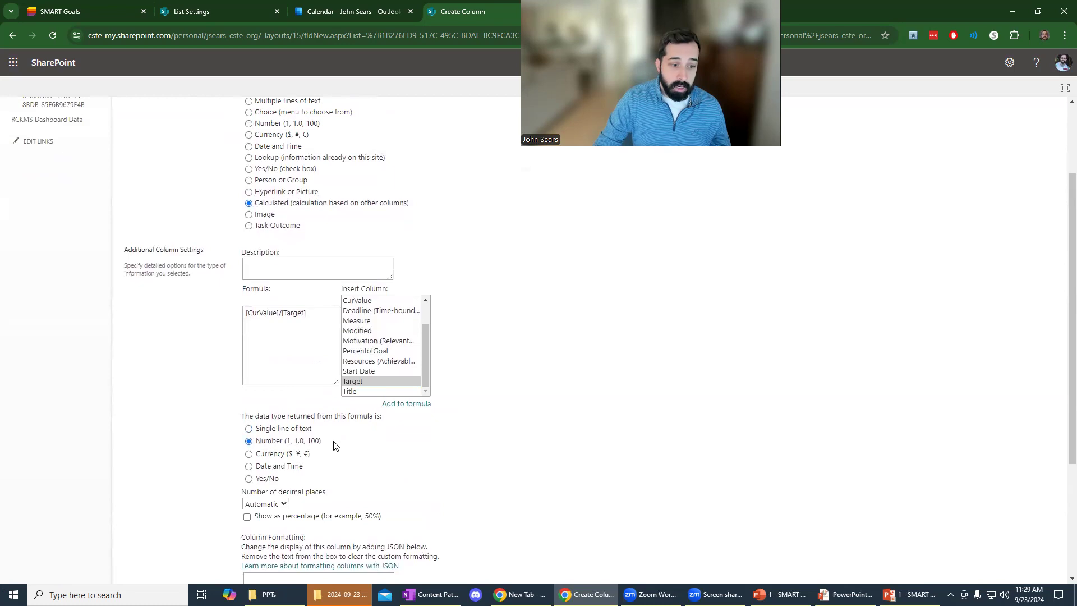
{"action": "scroll", "coordinate": [306, 436], "scroll_direction": "down", "scroll_amount": 2}
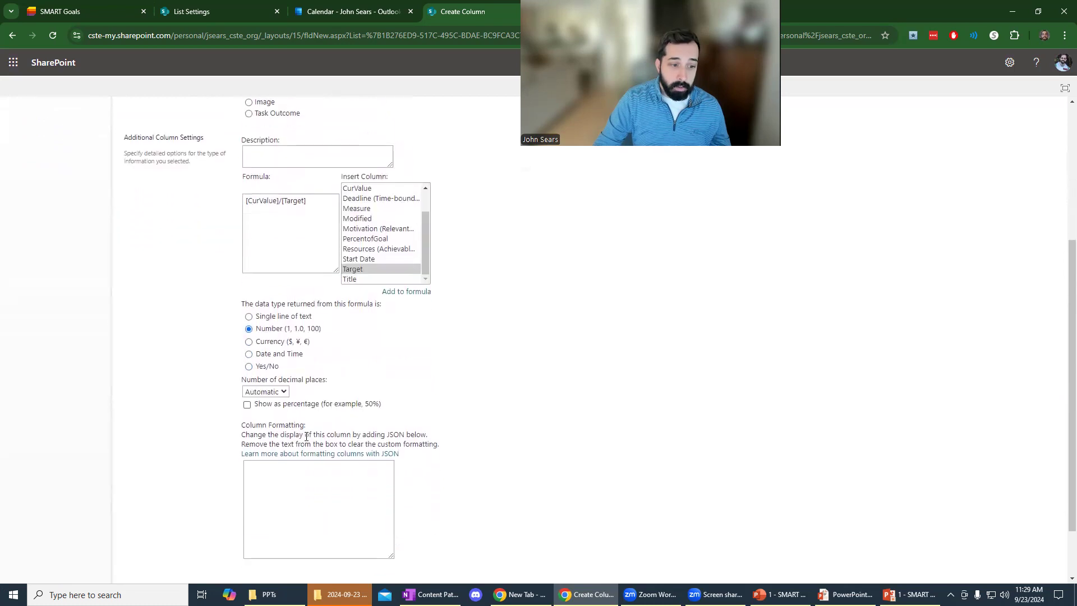
{"action": "left_click", "coordinate": [284, 392]}
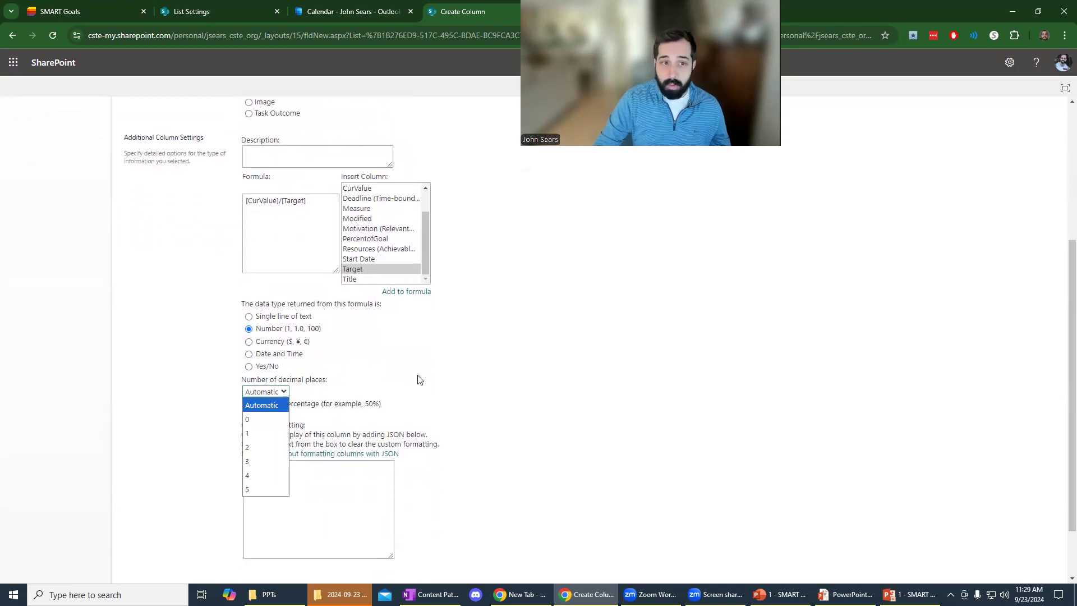
{"action": "left_click", "coordinate": [420, 381]}
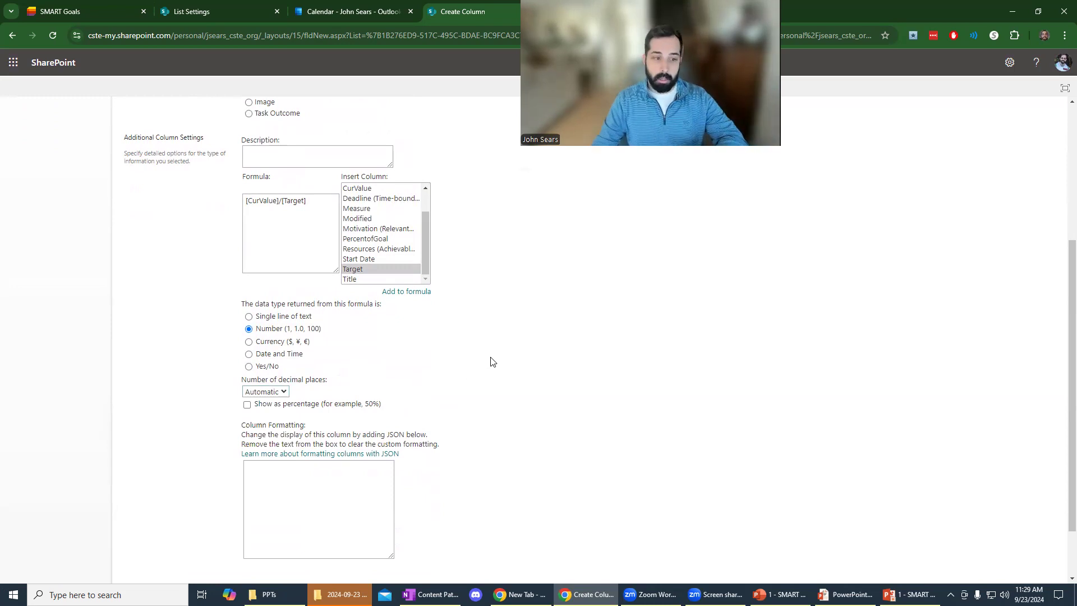
{"action": "scroll", "coordinate": [479, 381], "scroll_direction": "up", "scroll_amount": 2}
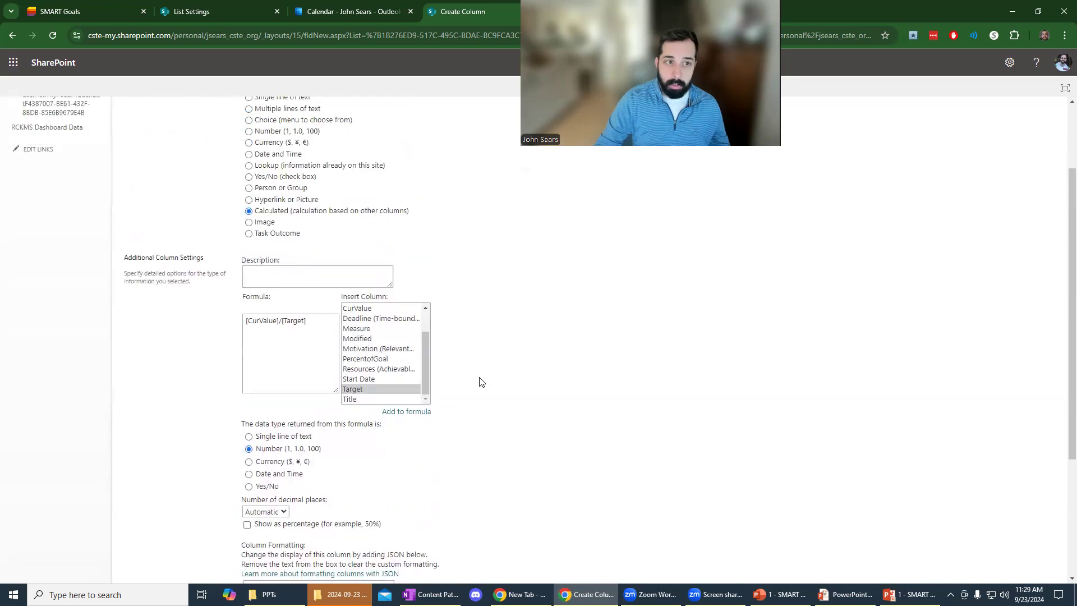
{"action": "scroll", "coordinate": [481, 381], "scroll_direction": "up", "scroll_amount": 2}
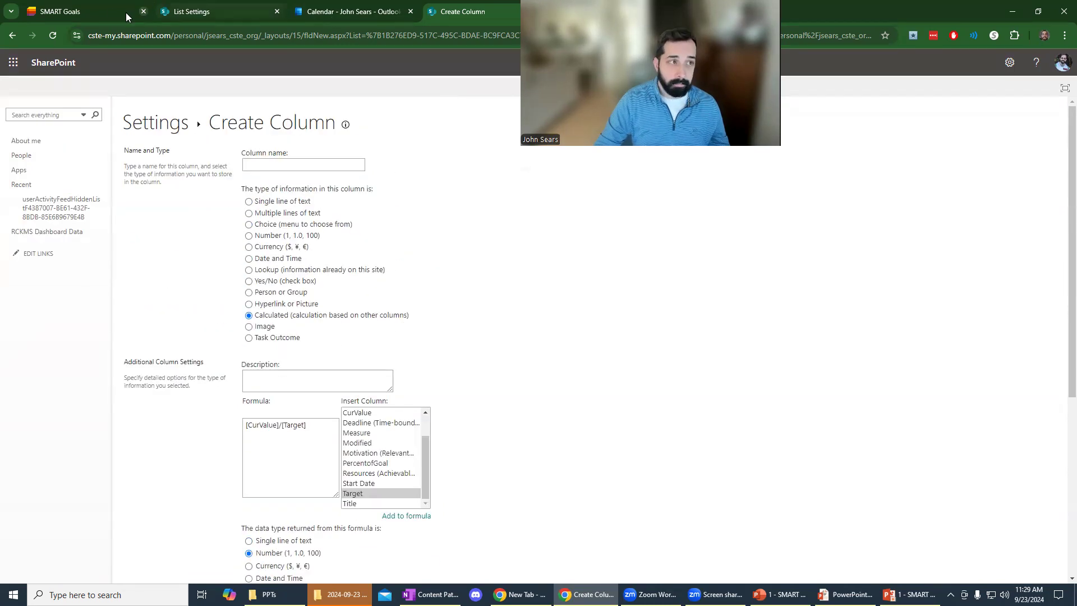
Step: Examine the PercentofGoal column in the SMART Goals list, the column types in the list settings, and the unfinished Create Column form
{"action": "left_click", "coordinate": [101, 12]}
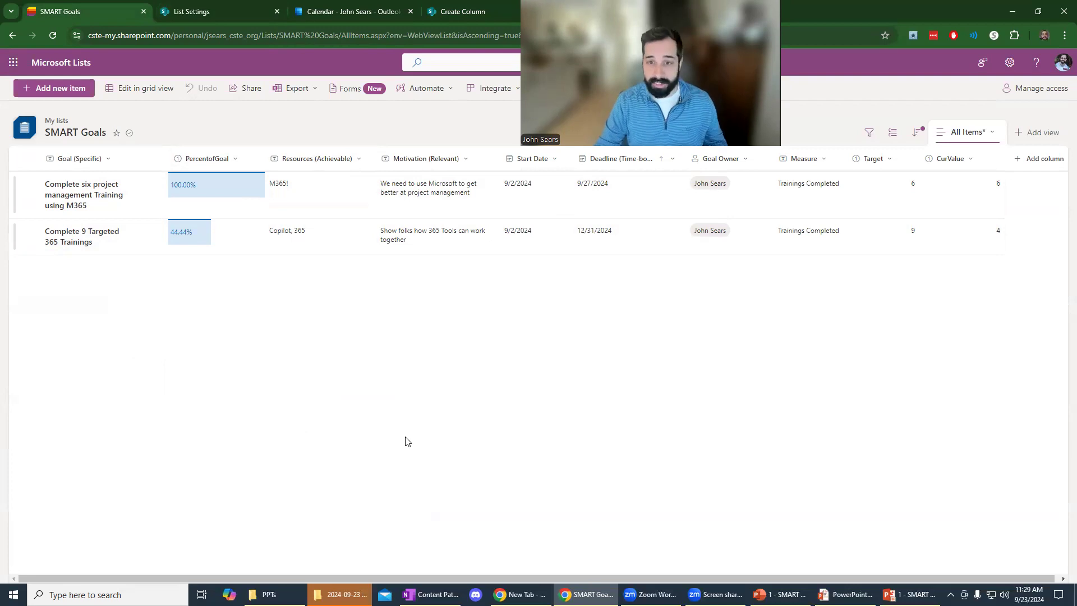
{"action": "left_click", "coordinate": [236, 162]}
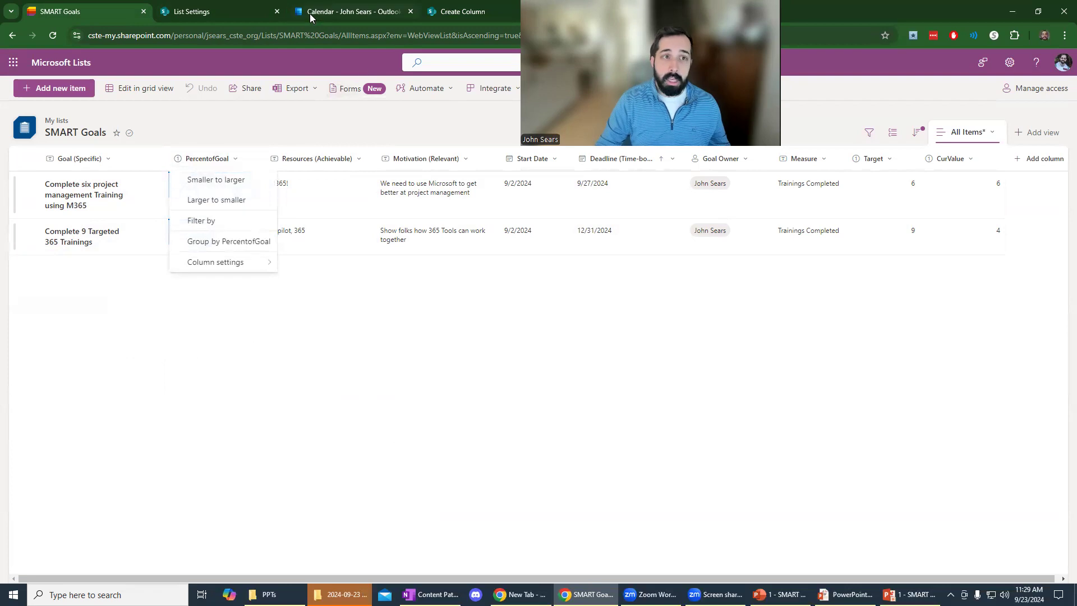
{"action": "left_click", "coordinate": [246, 12]}
{"action": "scroll", "coordinate": [320, 401], "scroll_direction": "down", "scroll_amount": 4}
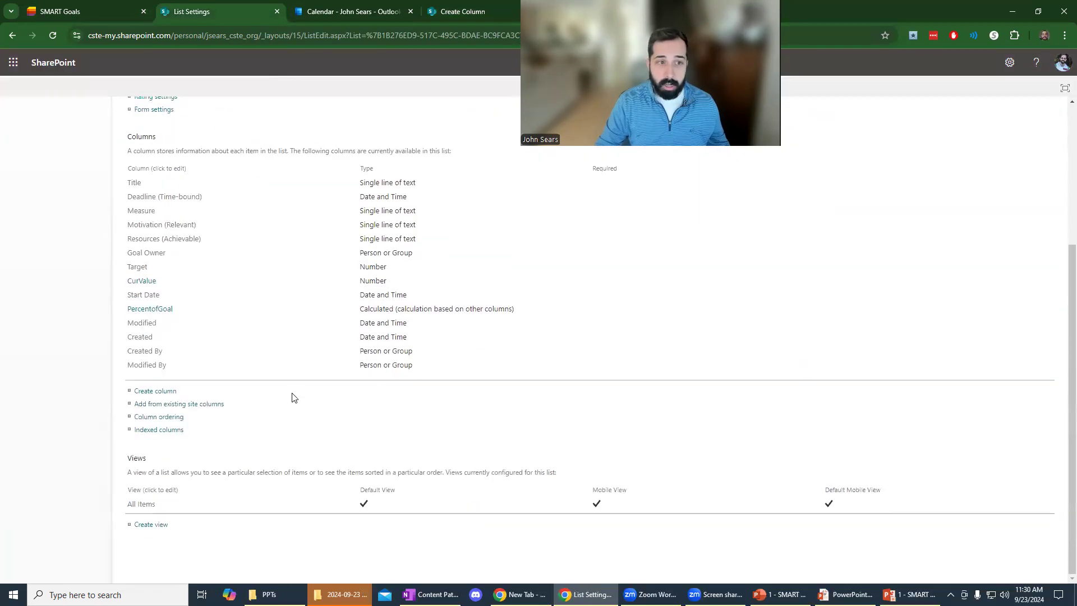
{"action": "scroll", "coordinate": [289, 380], "scroll_direction": "up", "scroll_amount": 10}
{"action": "left_click", "coordinate": [468, 10]}
{"action": "scroll", "coordinate": [444, 314], "scroll_direction": "down", "scroll_amount": 10}
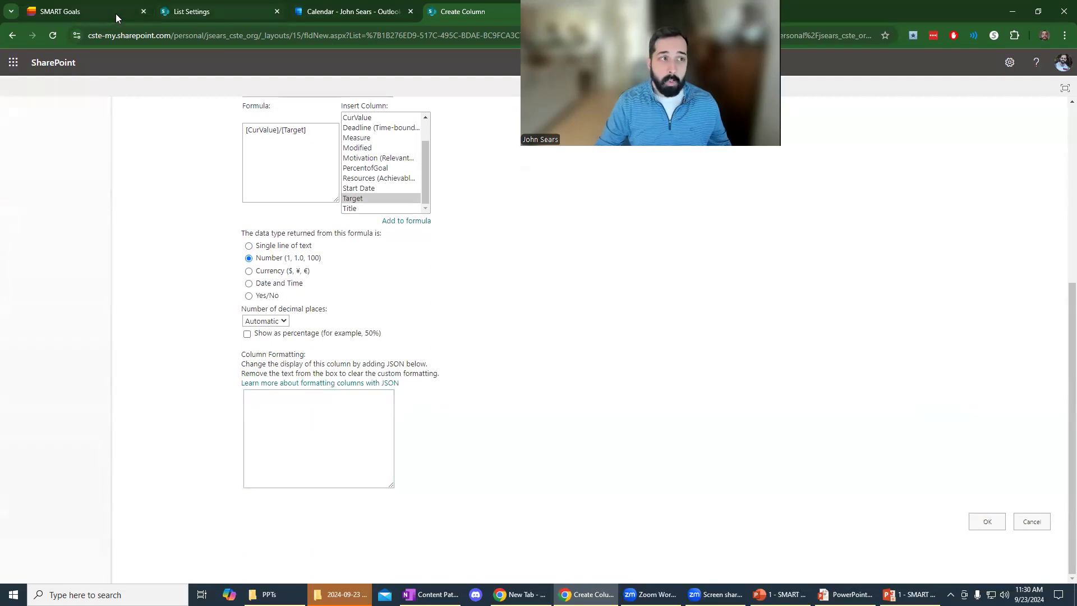
{"action": "left_click", "coordinate": [220, 12]}
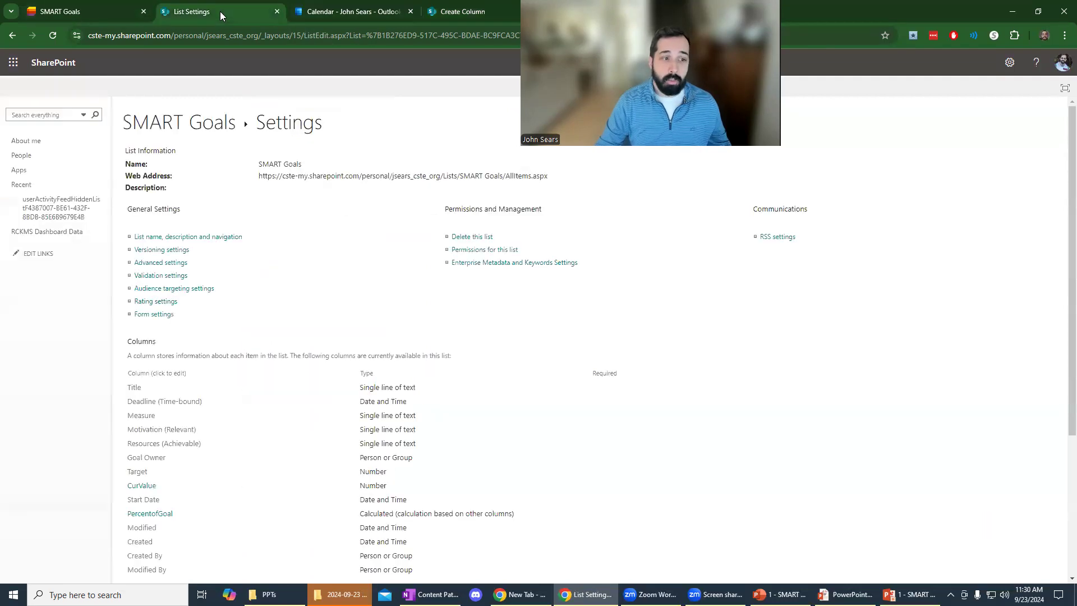
{"action": "left_click", "coordinate": [112, 9]}
{"action": "left_click", "coordinate": [361, 322]}
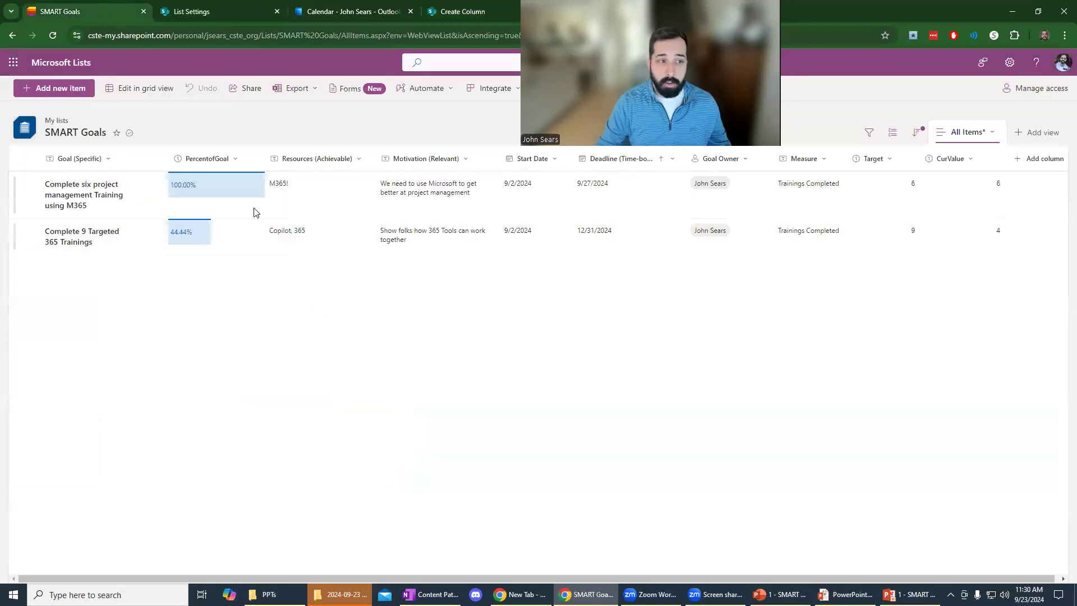
Step: Try to open the formatting options for the PercentofGoal column of the SMART Goals list
{"action": "left_click", "coordinate": [235, 158]}
{"action": "mouse_move", "coordinate": [235, 265]}
{"action": "left_click", "coordinate": [313, 284]}
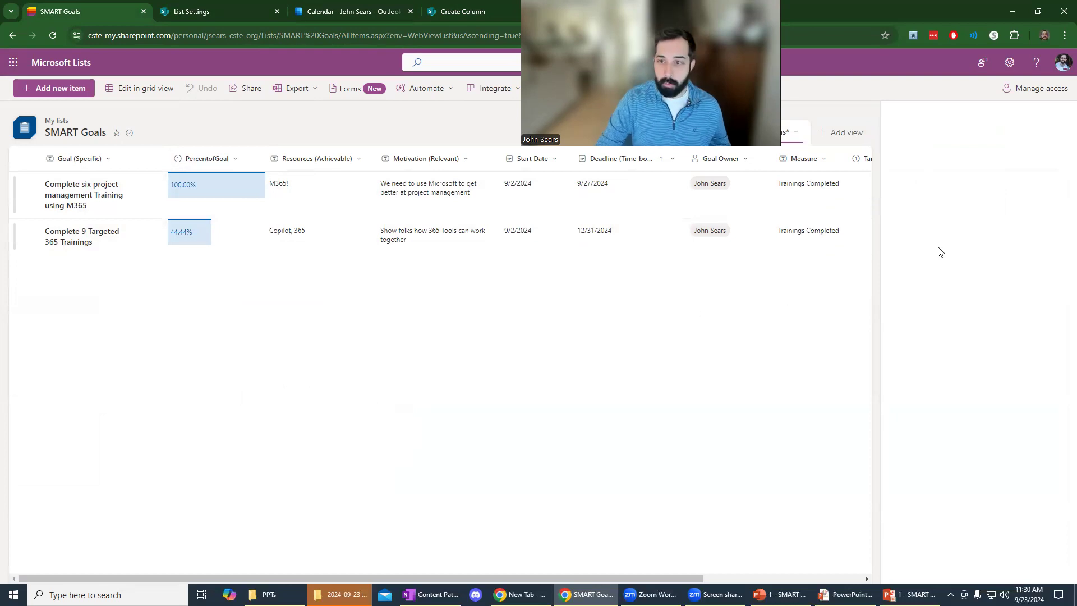
{"action": "left_click", "coordinate": [222, 162]}
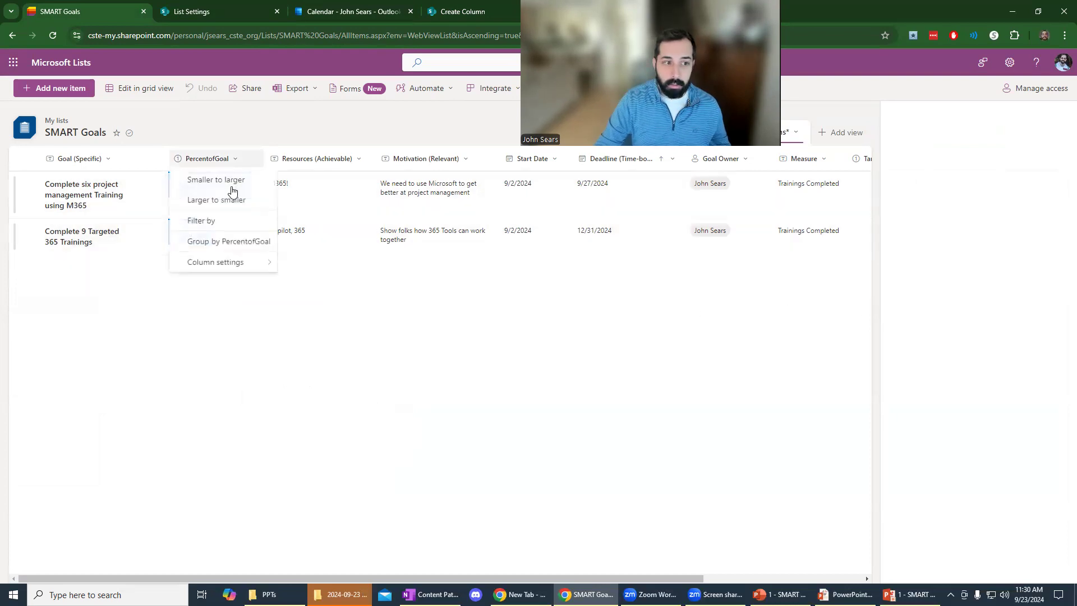
{"action": "mouse_move", "coordinate": [235, 262]}
{"action": "left_click", "coordinate": [304, 281]}
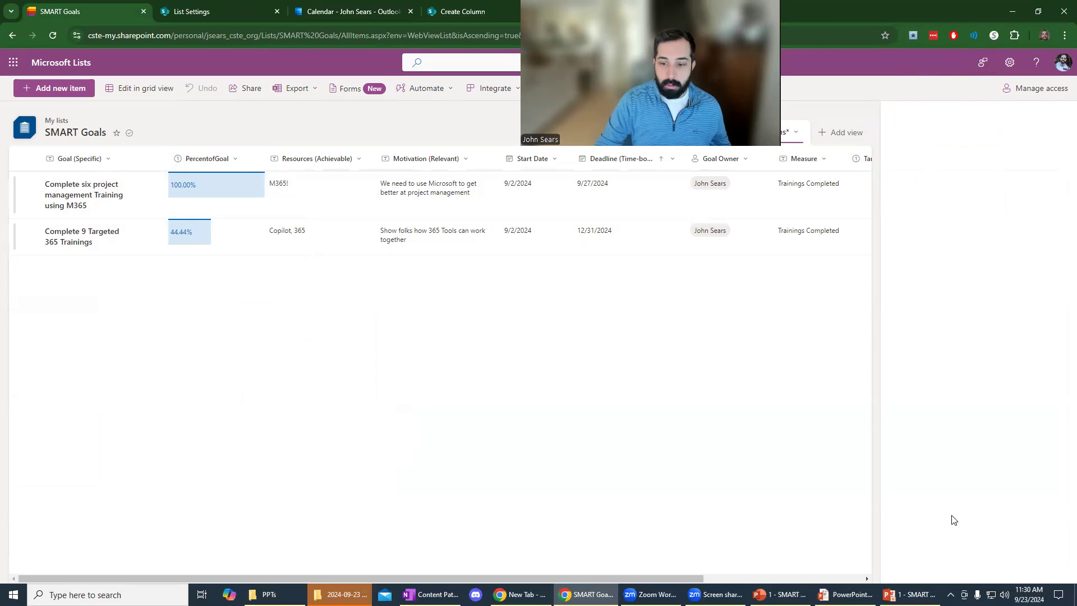
{"action": "left_click", "coordinate": [242, 162]}
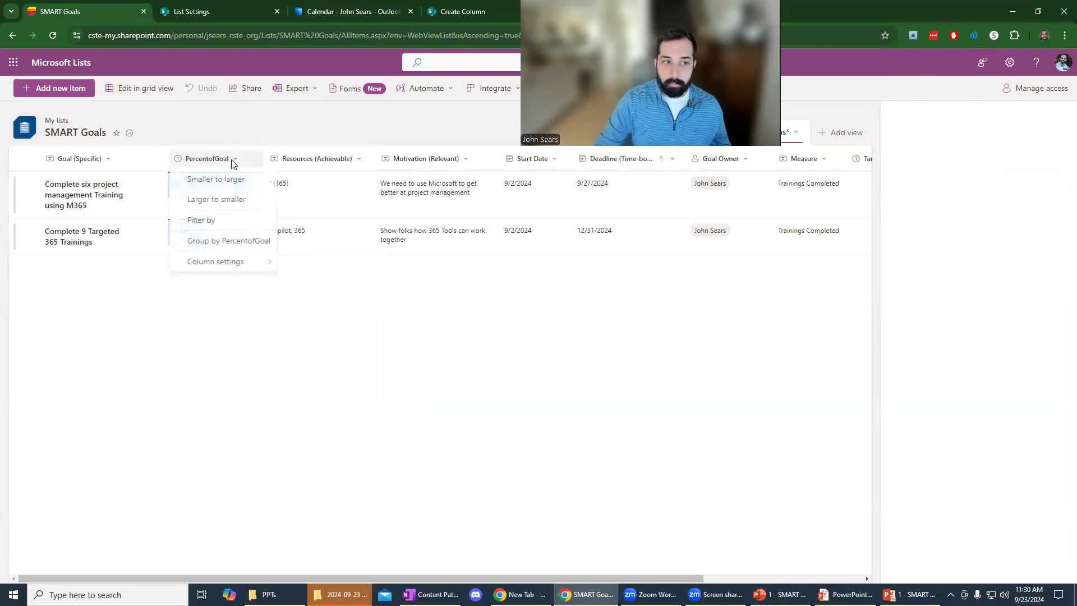
{"action": "mouse_move", "coordinate": [227, 269]}
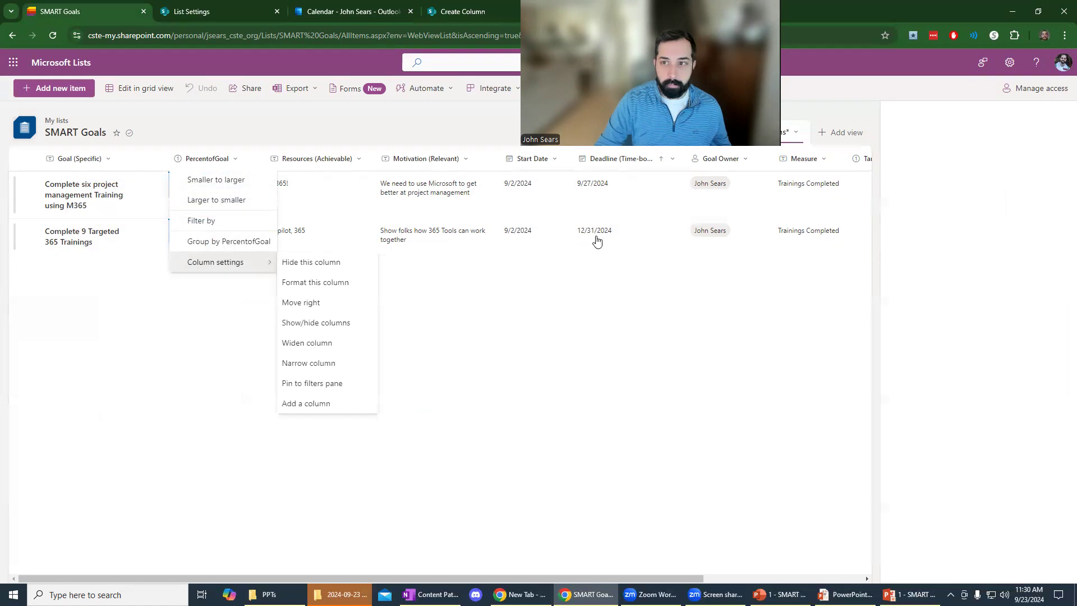
Step: Reload the SMART Goals list, review the data bars template settings in the PercentofGoal column's formatting, and close them without changes
{"action": "left_click", "coordinate": [52, 35]}
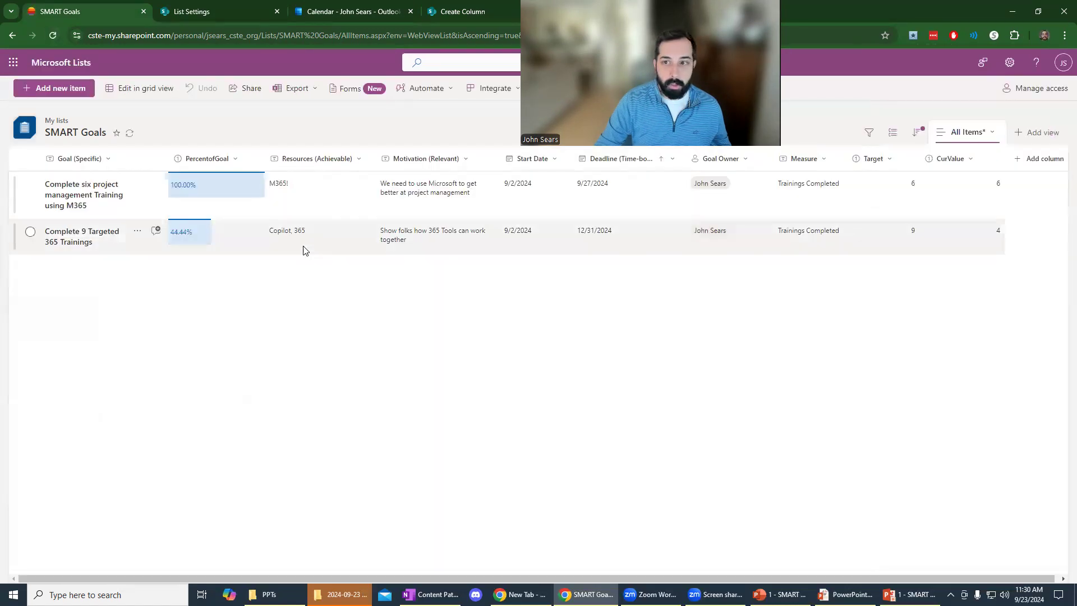
{"action": "left_click", "coordinate": [223, 160]}
{"action": "mouse_move", "coordinate": [225, 262]}
{"action": "left_click", "coordinate": [305, 282]}
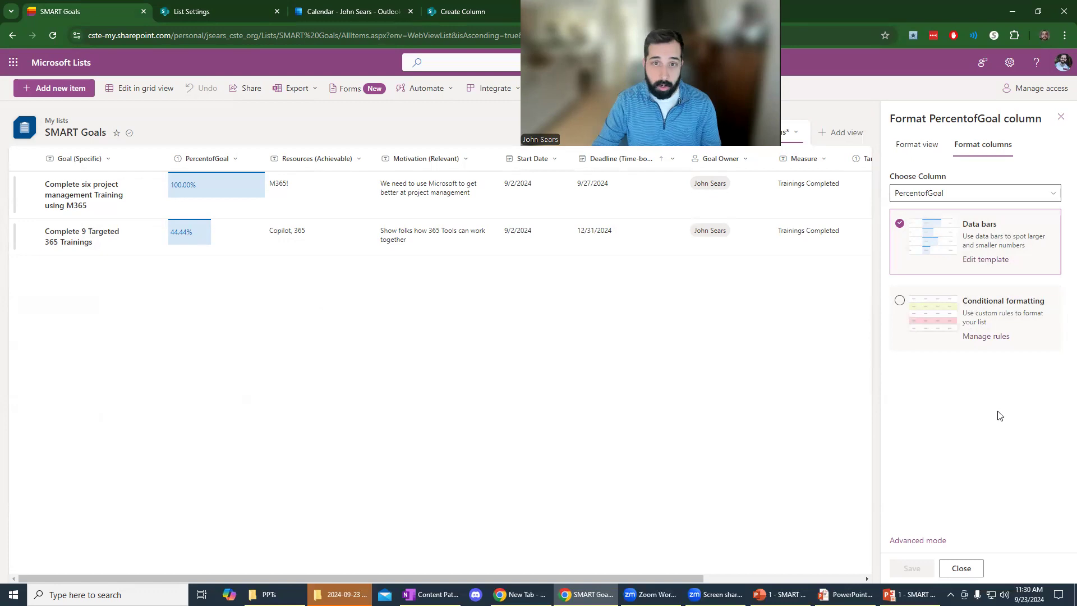
{"action": "left_click", "coordinate": [983, 260]}
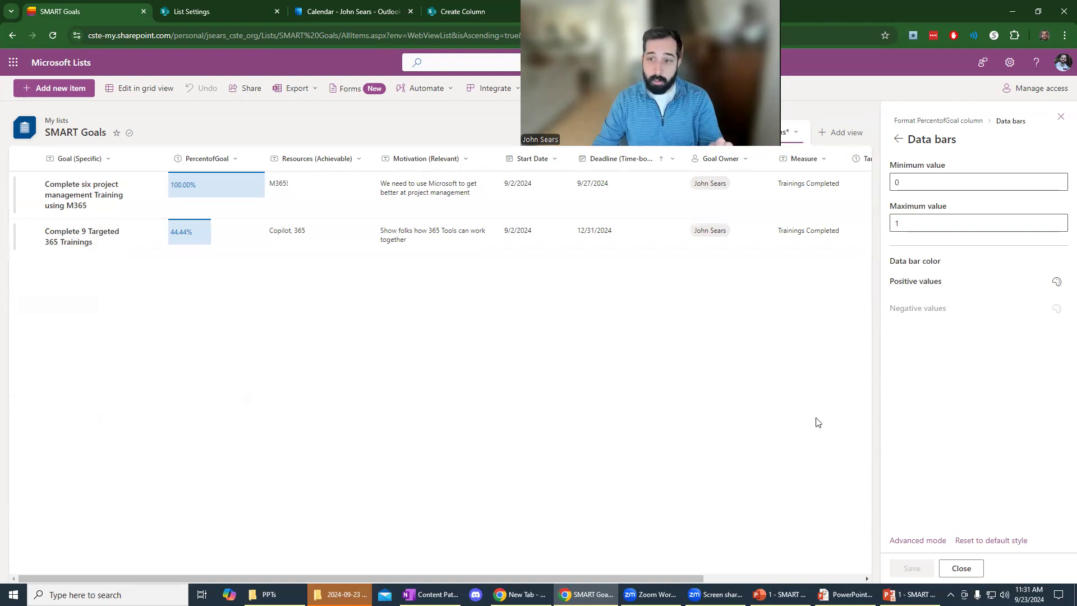
{"action": "left_click", "coordinate": [1060, 117]}
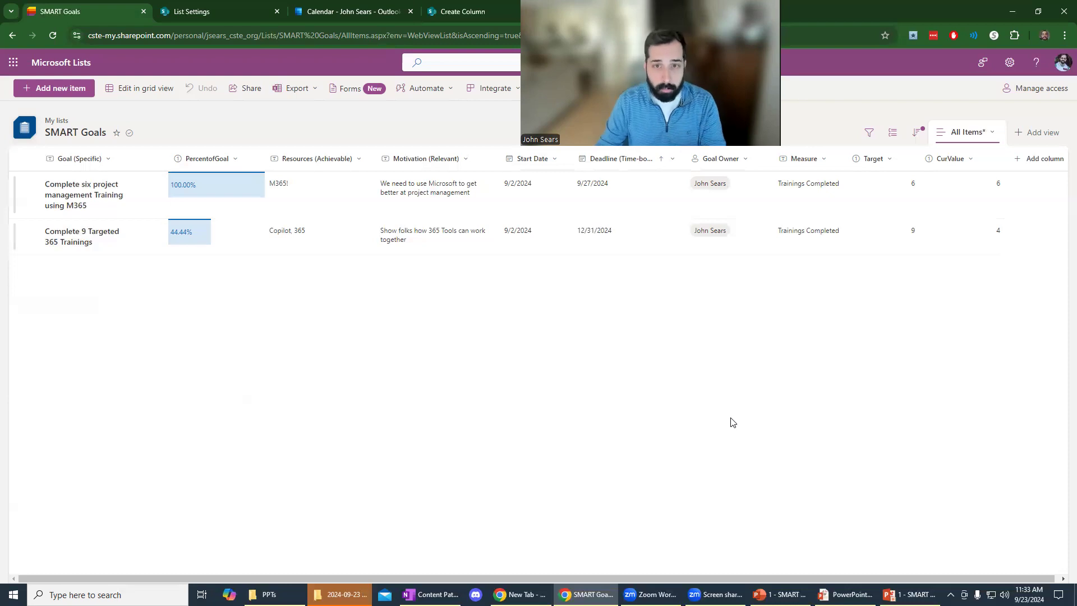
Step: Switch to the PowerPoint slide show and advance from the SMART goals template slide to the Improvement Kata slide
{"action": "key", "text": "alt+Tab"}
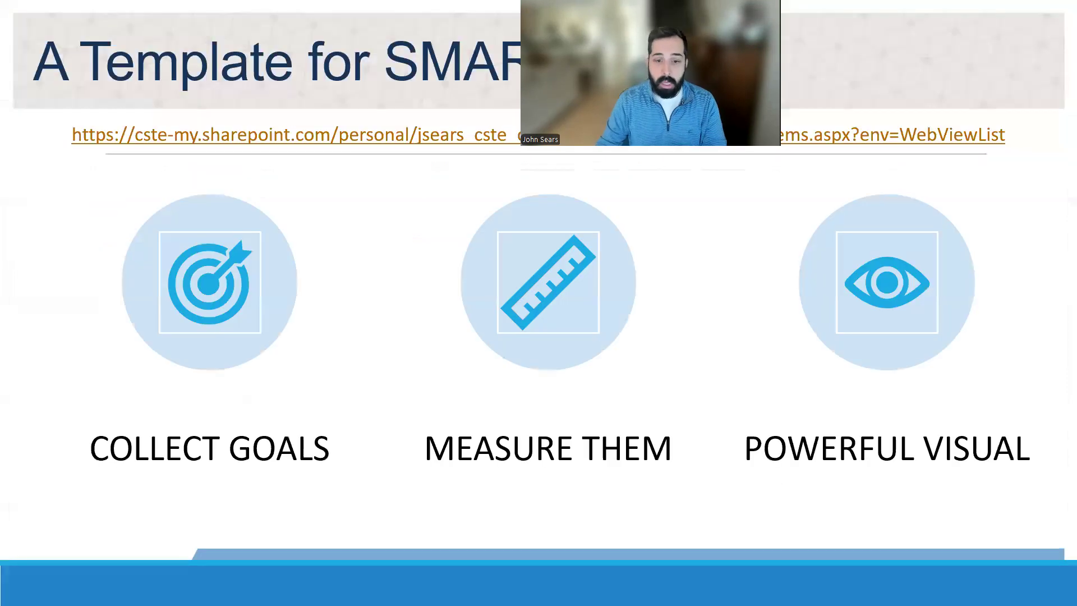
{"action": "left_click", "coordinate": [1026, 371]}
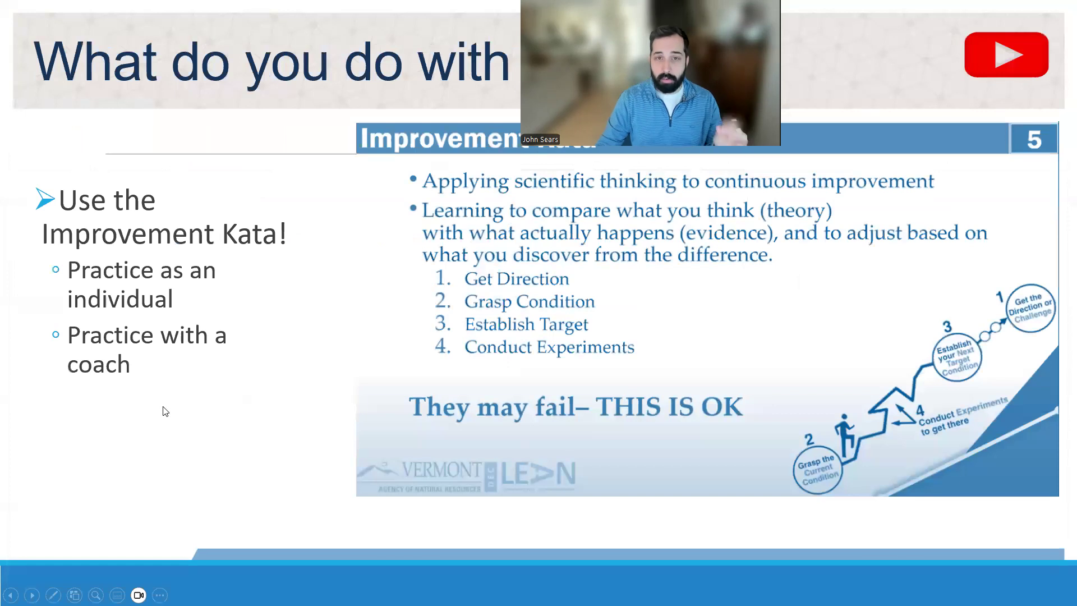